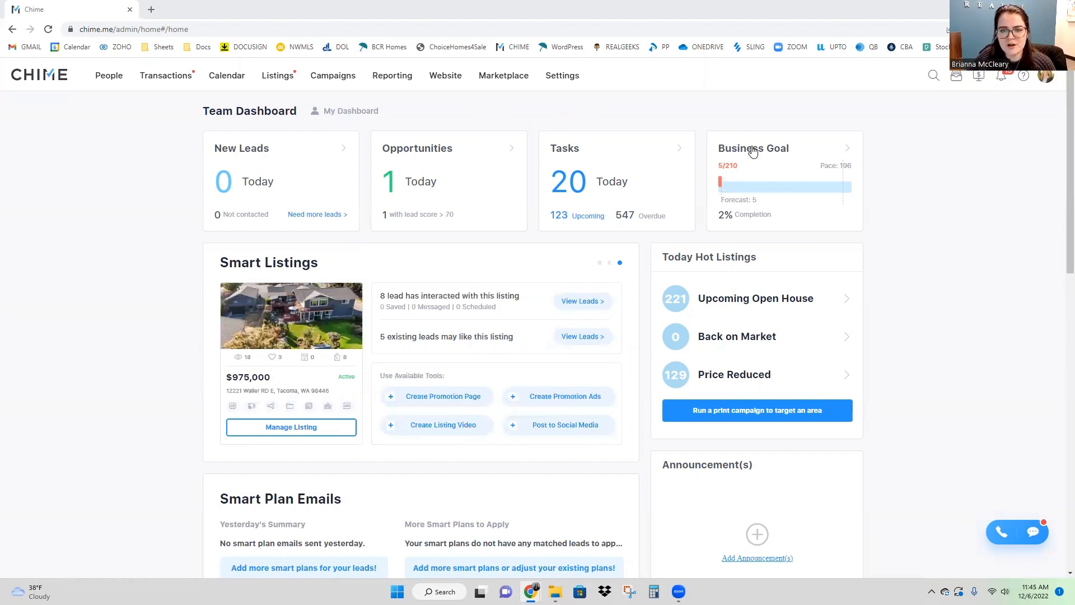
# Step: Go to Campaigns and open Social Studio with its December 2022 posting calendar
pyautogui.click(333, 77)
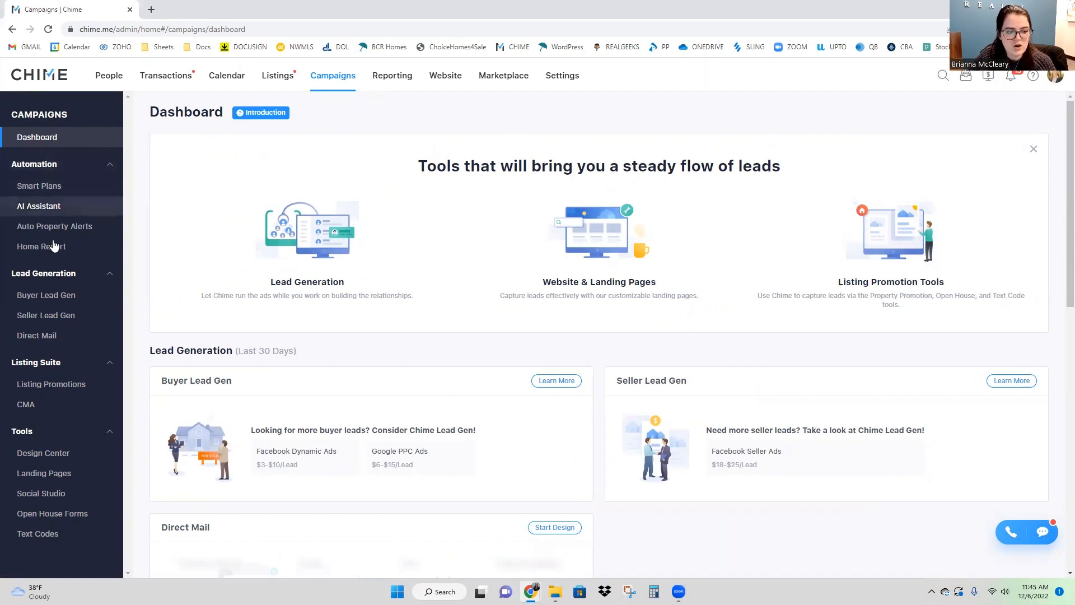
pyautogui.click(39, 495)
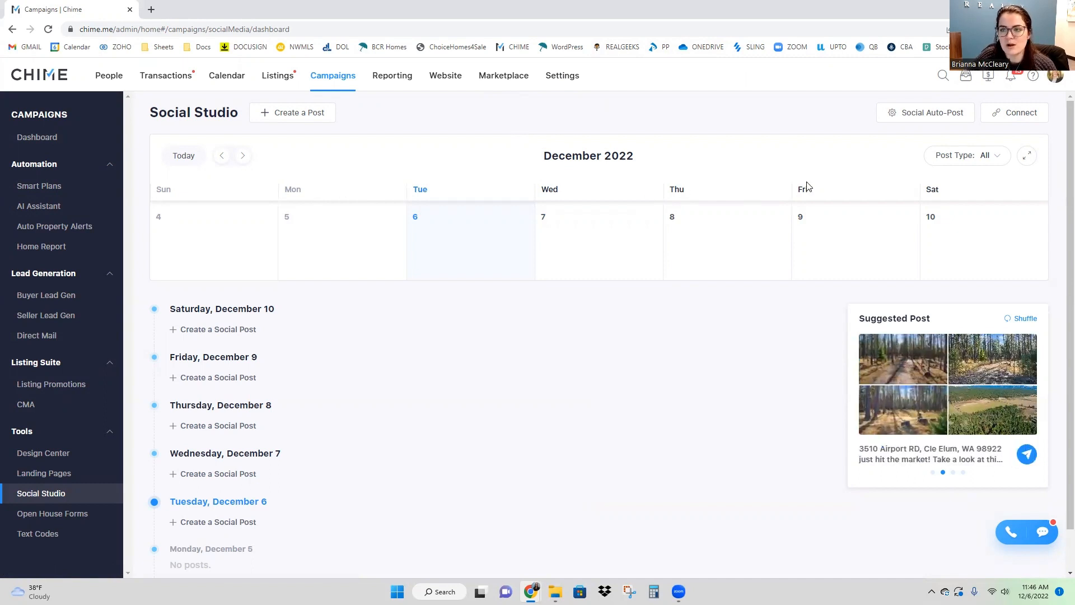
pyautogui.click(1015, 113)
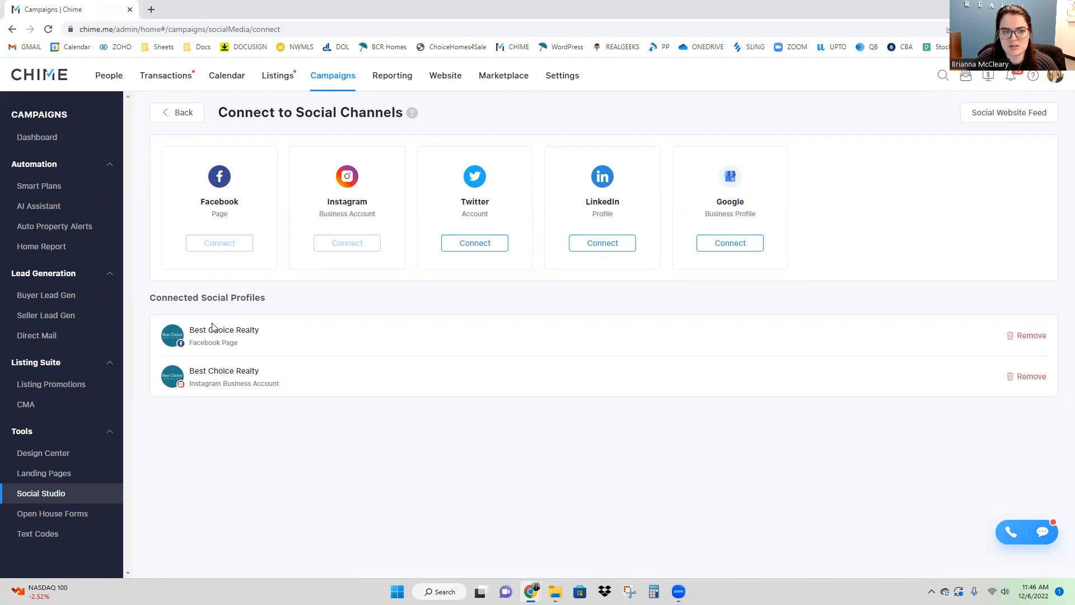
pyautogui.click(177, 115)
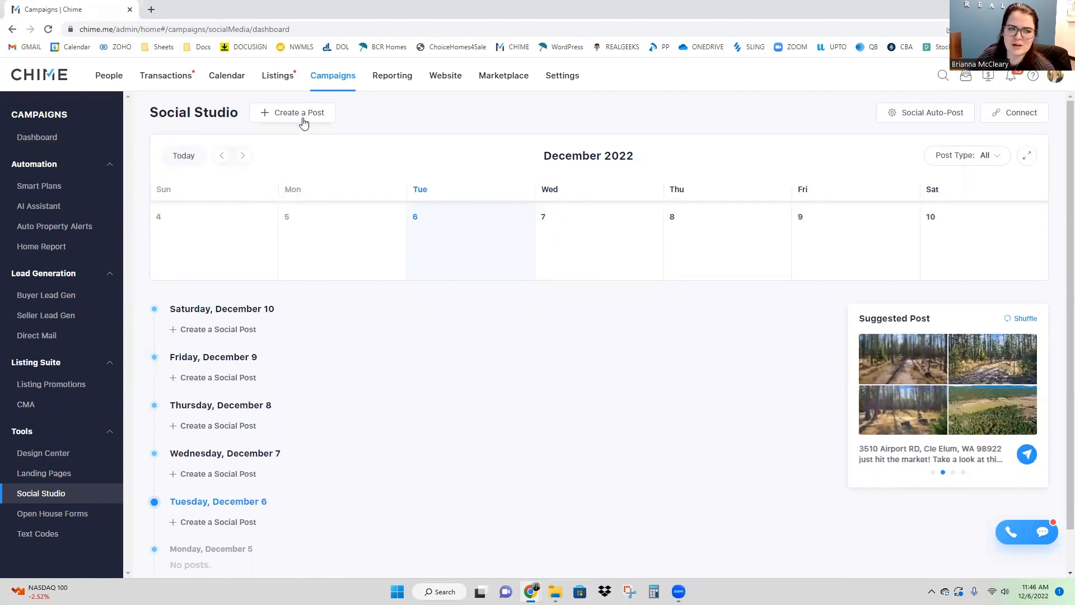
# Step: Start a new post and choose the Listing type to reach Choose Post Material
pyautogui.click(267, 115)
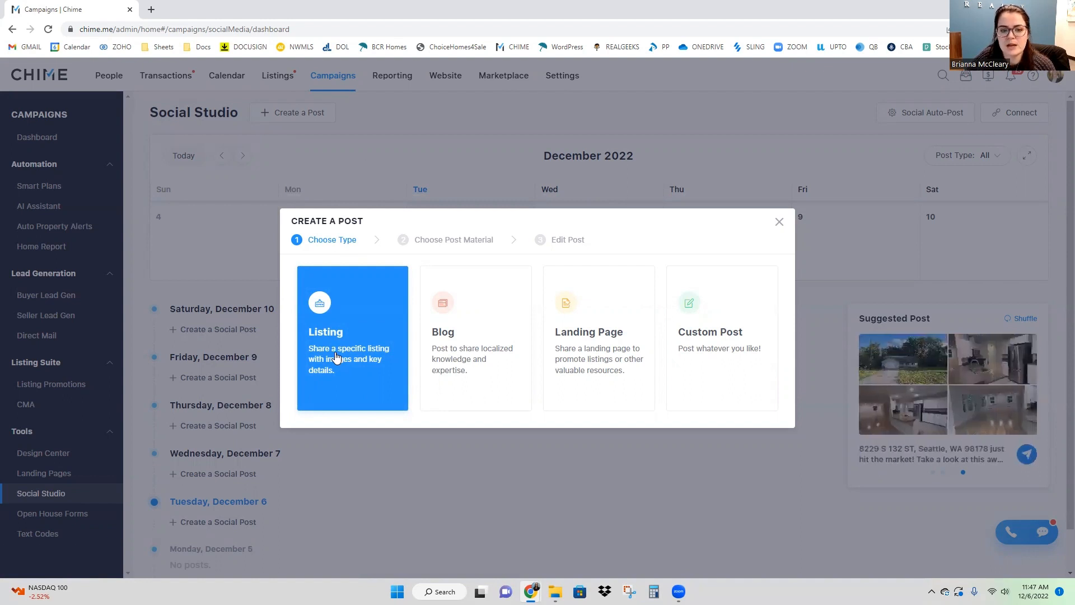
pyautogui.click(391, 344)
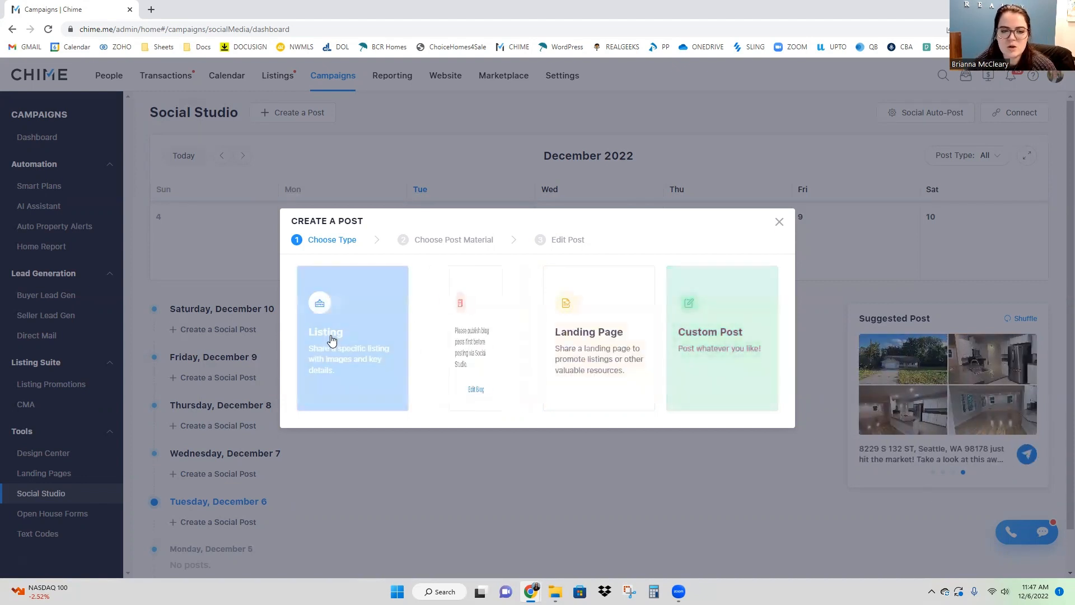
pyautogui.click(315, 344)
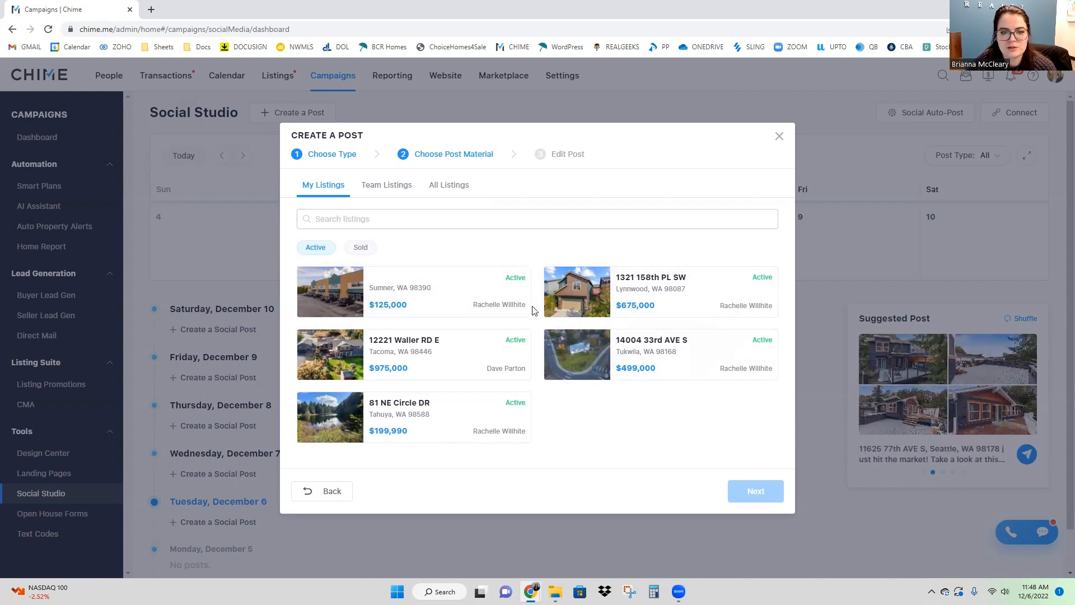
pyautogui.click(402, 188)
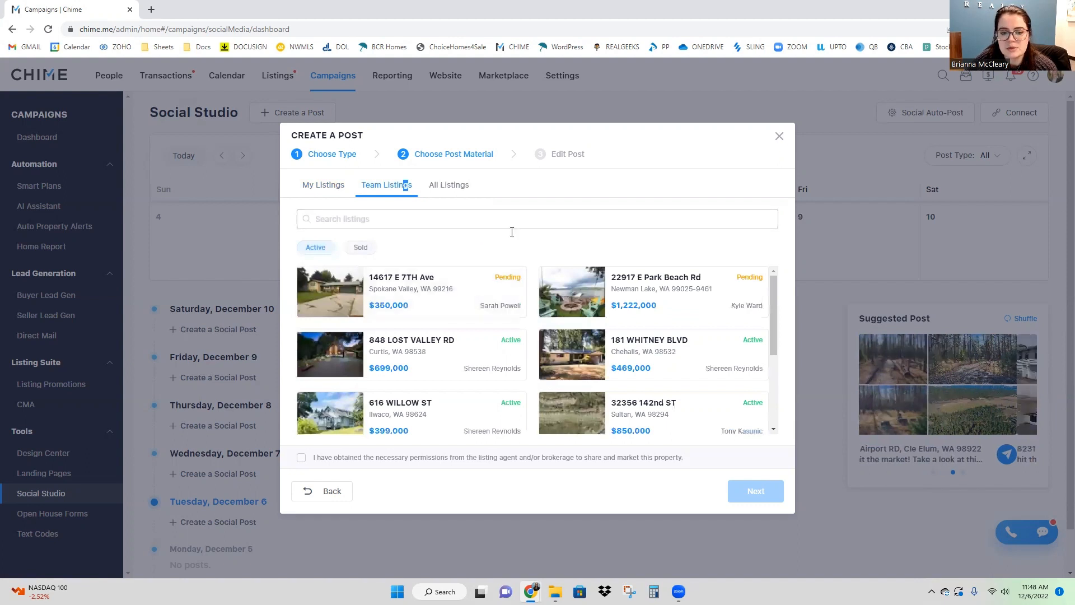
pyautogui.click(456, 186)
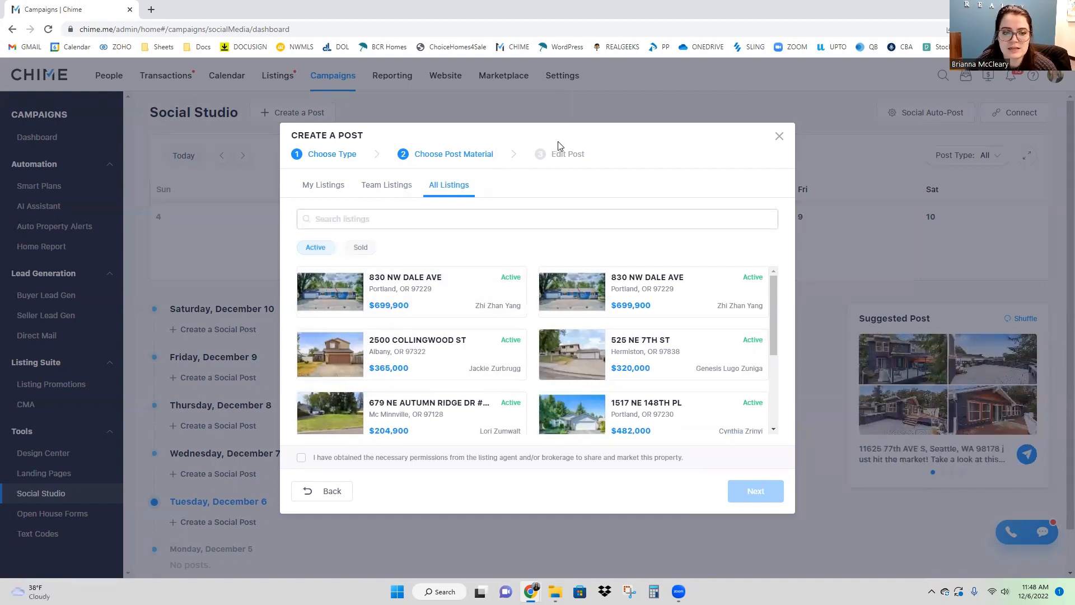
pyautogui.click(329, 186)
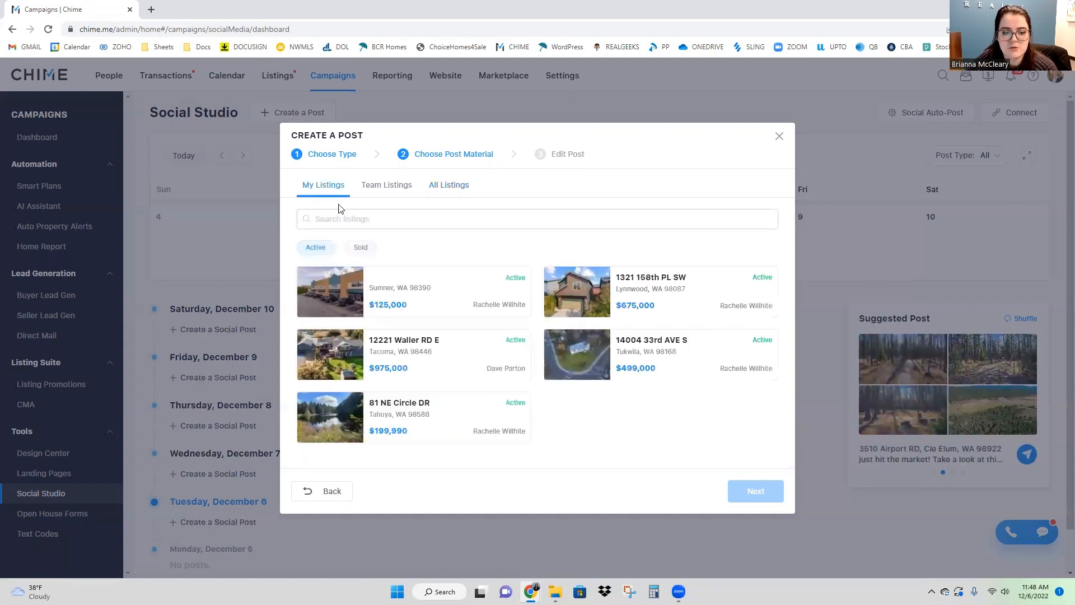
pyautogui.click(595, 295)
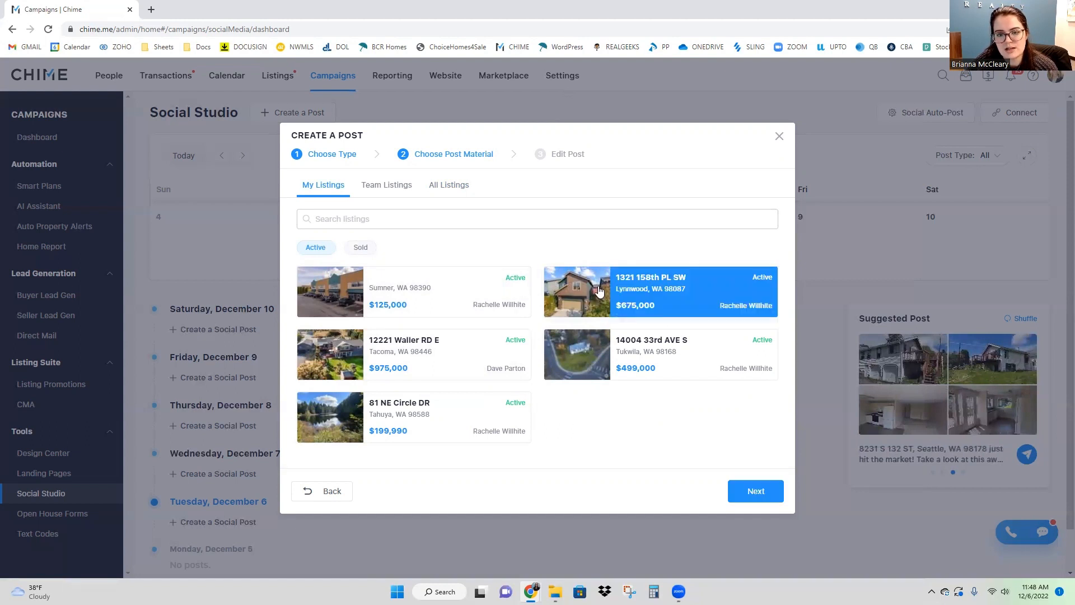
pyautogui.click(747, 496)
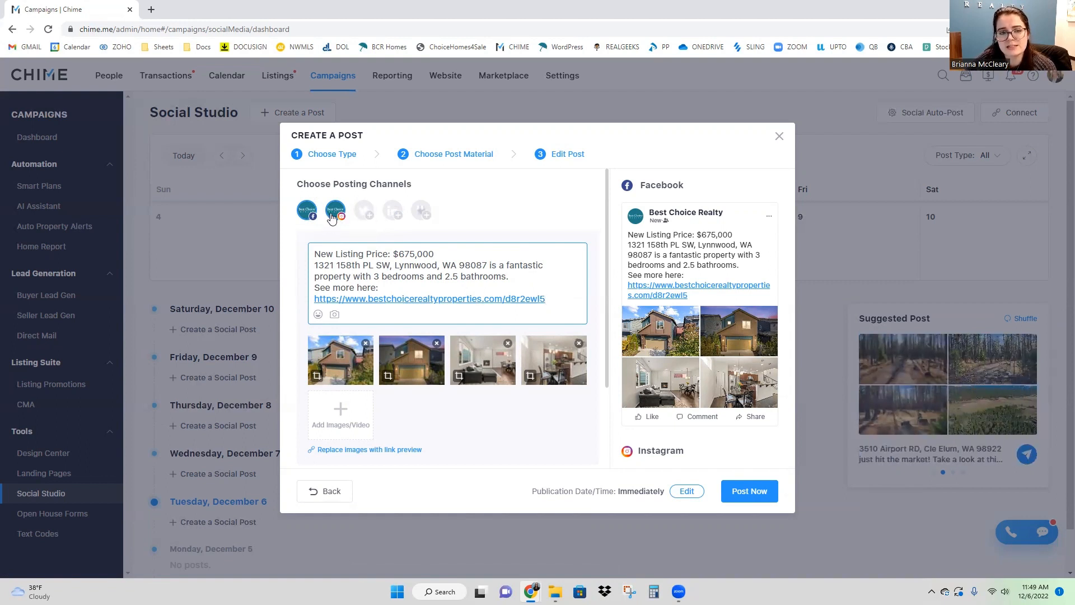
pyautogui.click(312, 217)
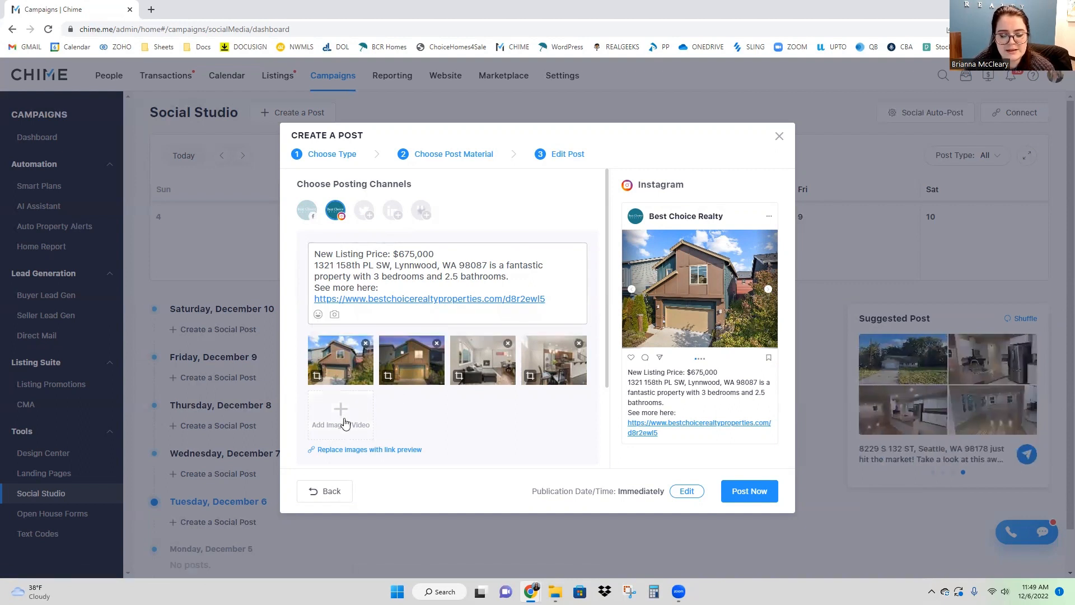
pyautogui.click(424, 255)
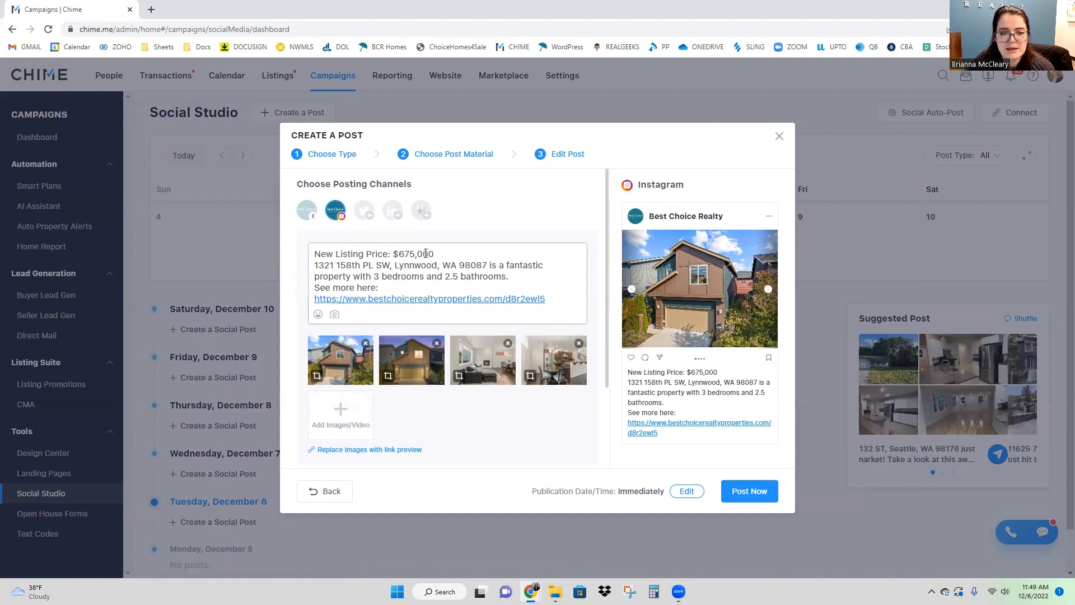
pyautogui.click(389, 288)
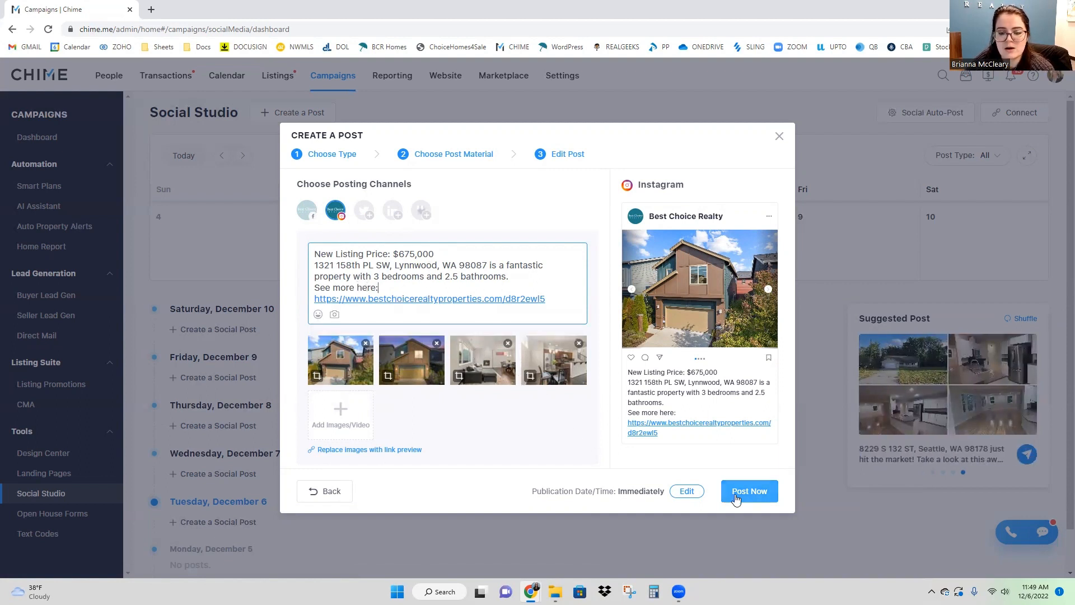
# Step: Check the publication schedule without changing it, and add Facebook back as a channel
pyautogui.click(683, 491)
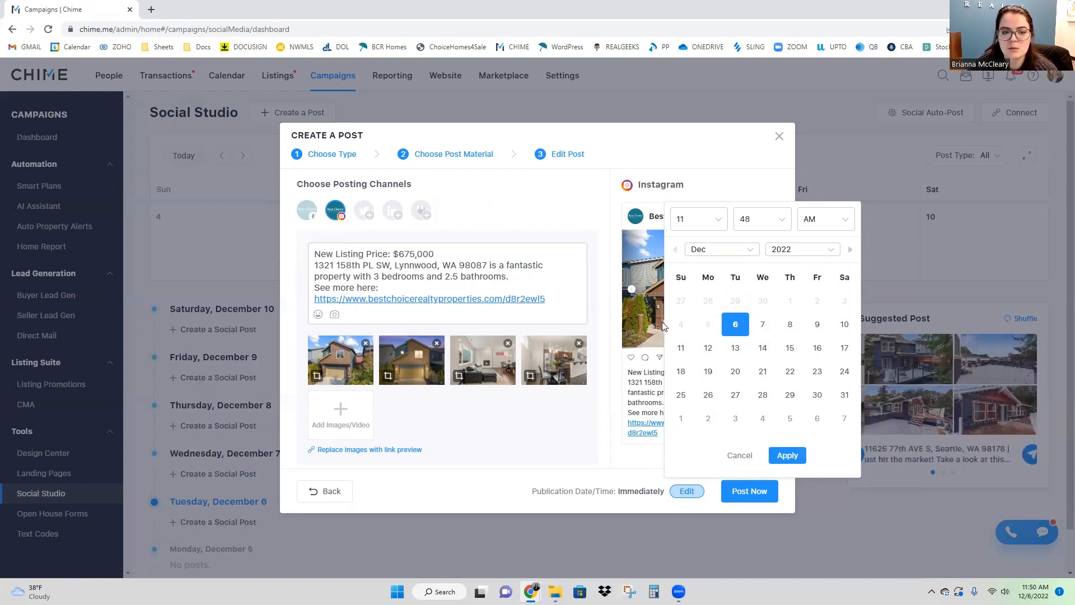
pyautogui.click(598, 457)
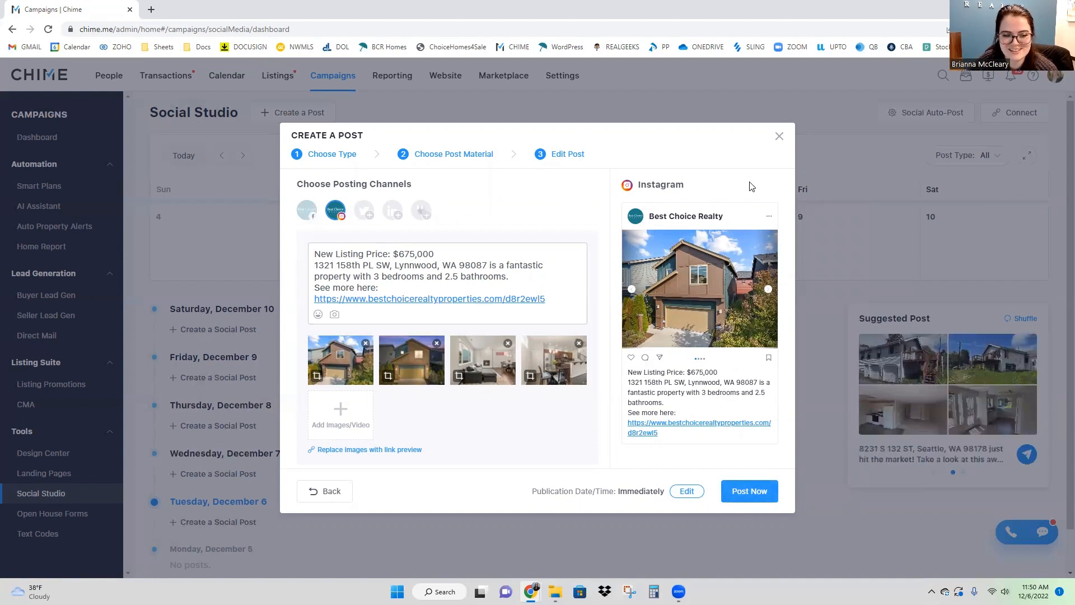
pyautogui.click(308, 211)
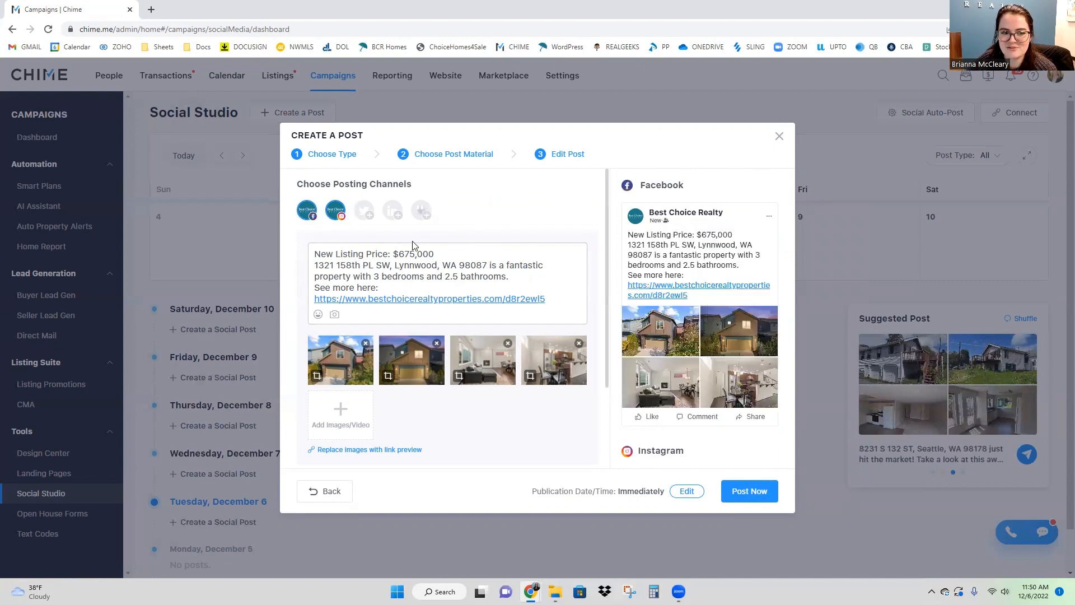
# Step: Scroll the previews from the Facebook post down to the Instagram post
pyautogui.scroll(-3, 677, 258)
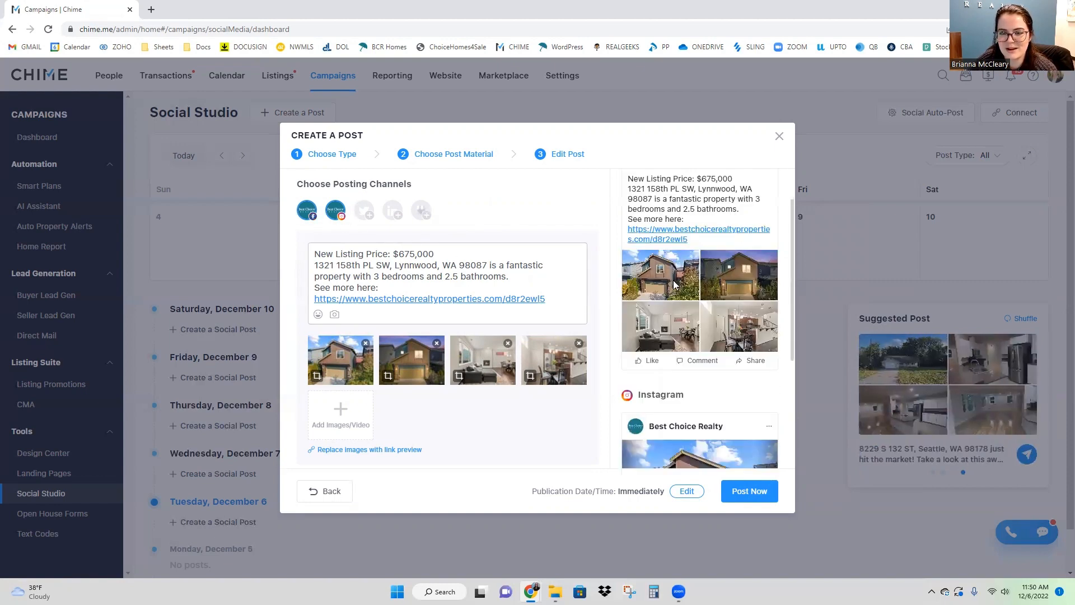
pyautogui.scroll(-1, 724, 274)
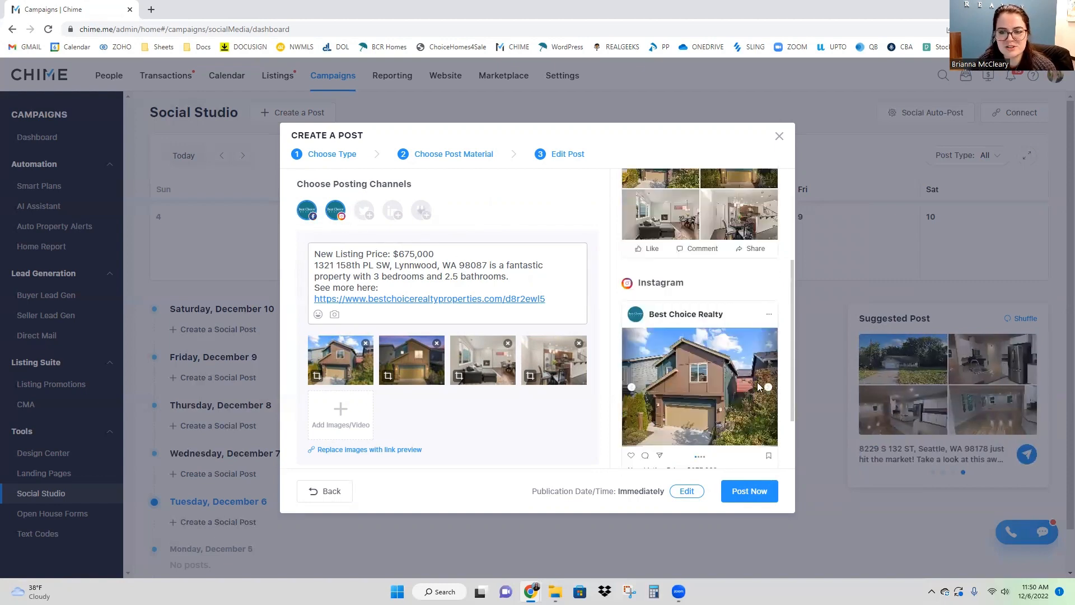
pyautogui.scroll(-2, 722, 395)
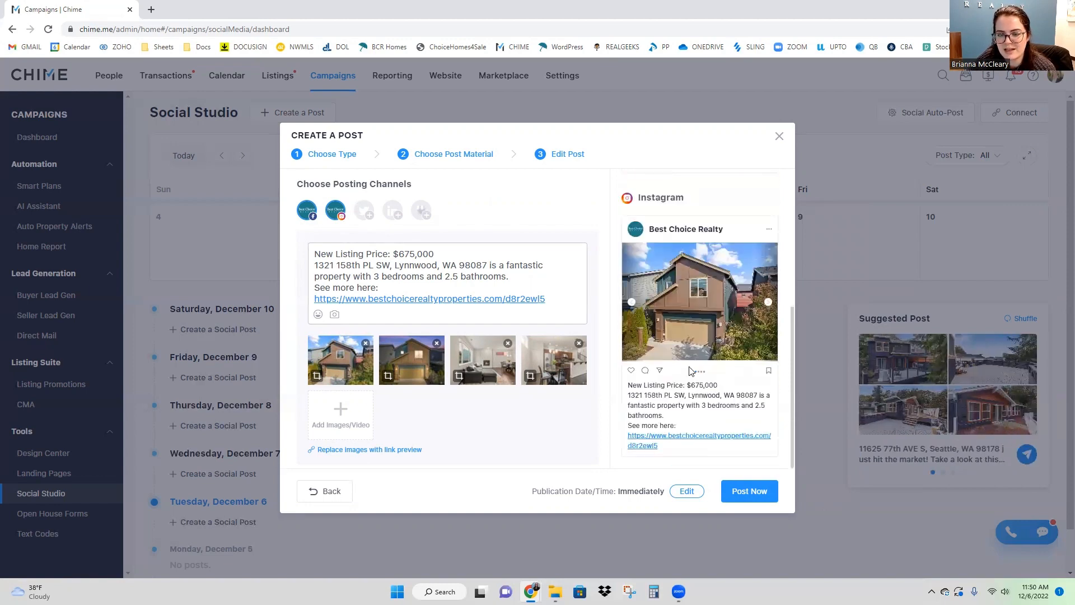
pyautogui.scroll(6, 691, 371)
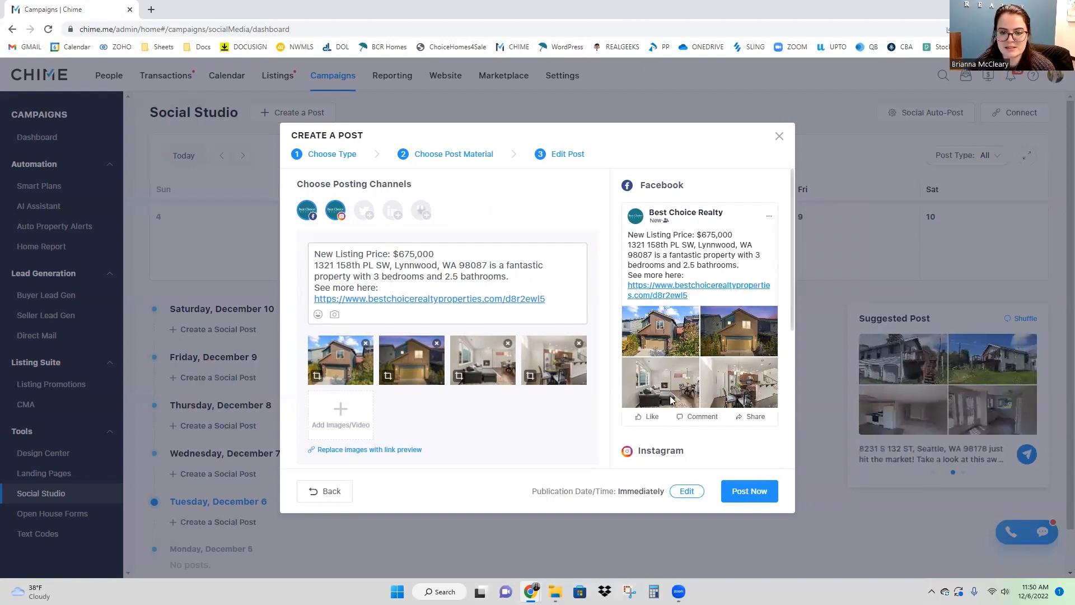
pyautogui.scroll(-3, 672, 395)
pyautogui.scroll(-1, 720, 394)
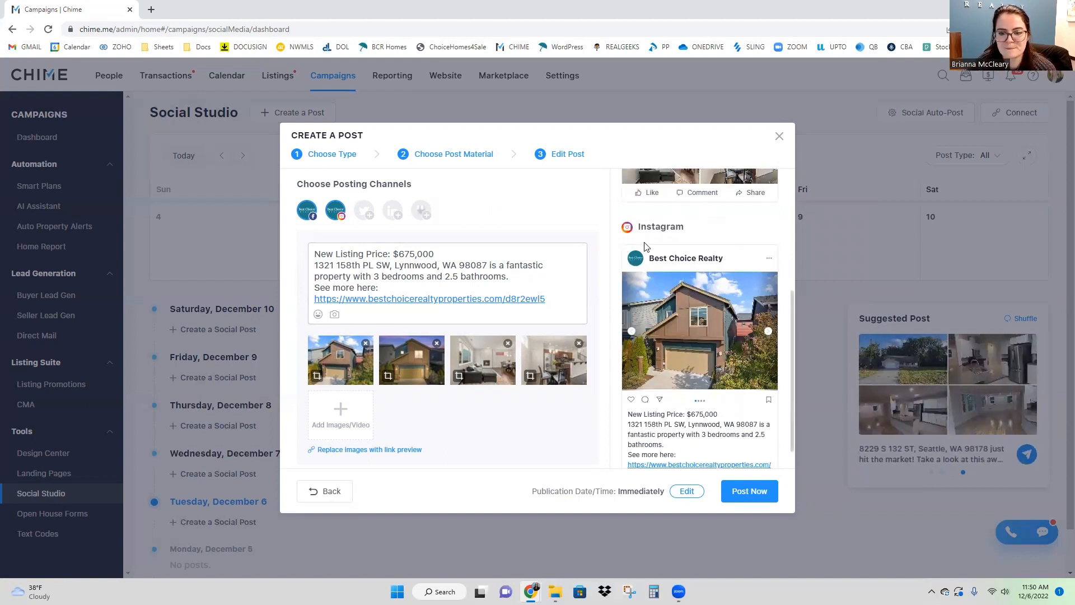
pyautogui.click(341, 158)
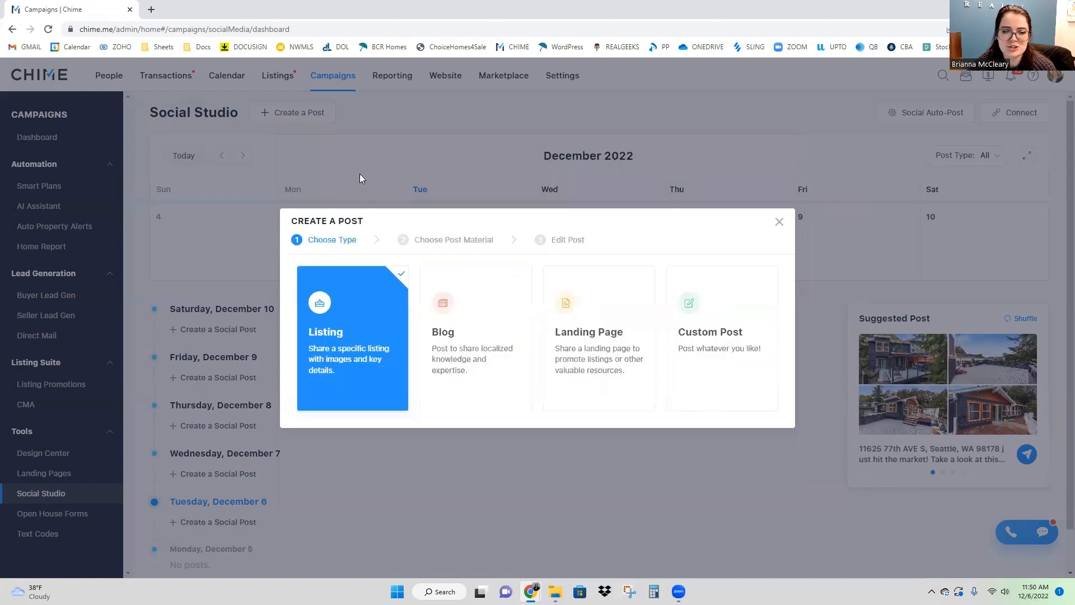
pyautogui.click(579, 324)
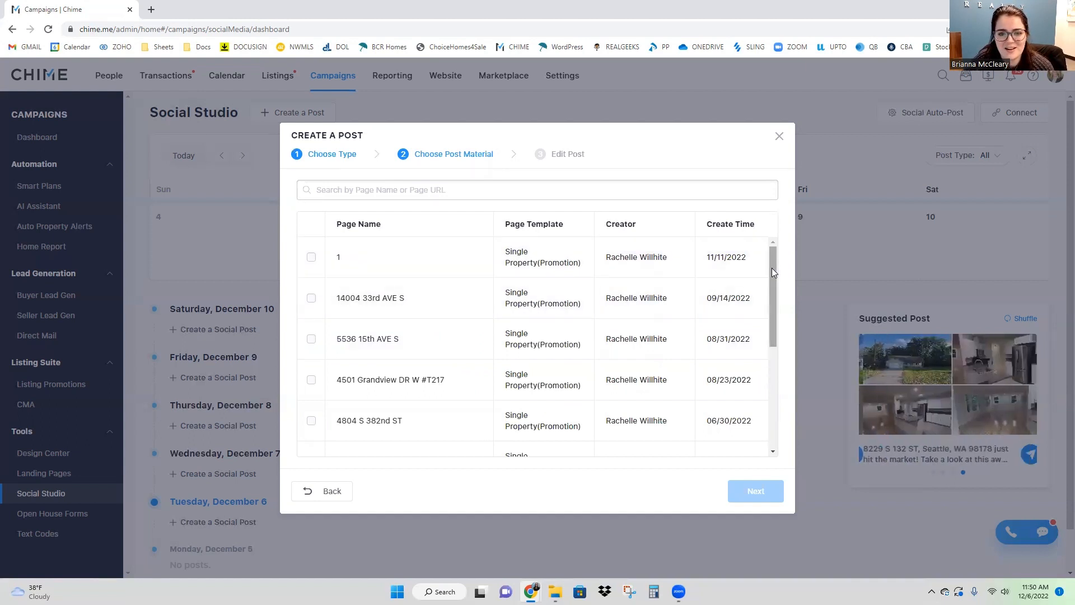
pyautogui.moveTo(772, 267); pyautogui.dragTo(778, 402)
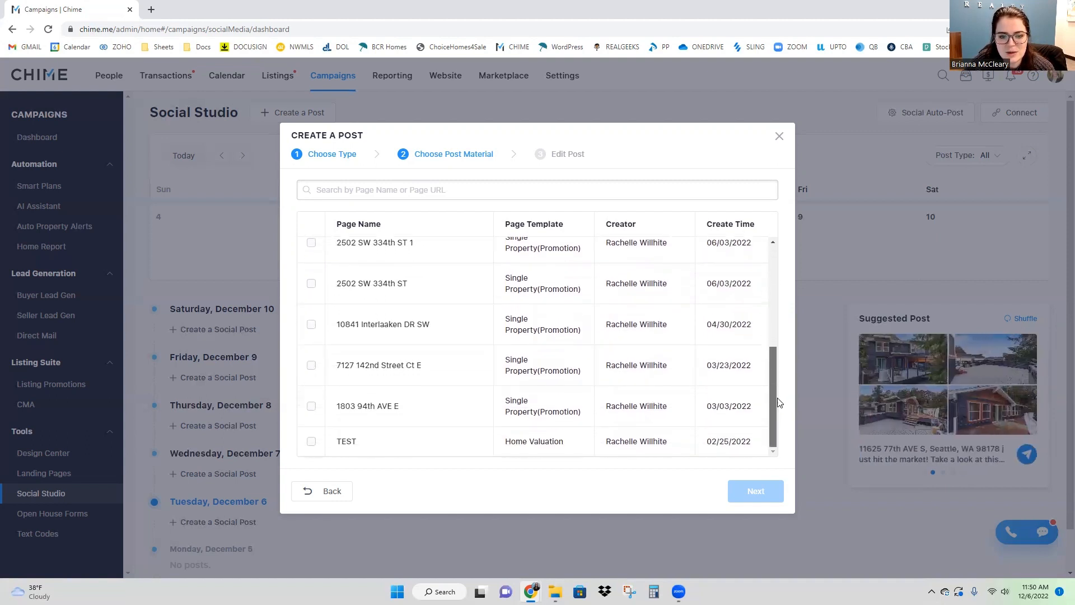
pyautogui.scroll(3, 766, 355)
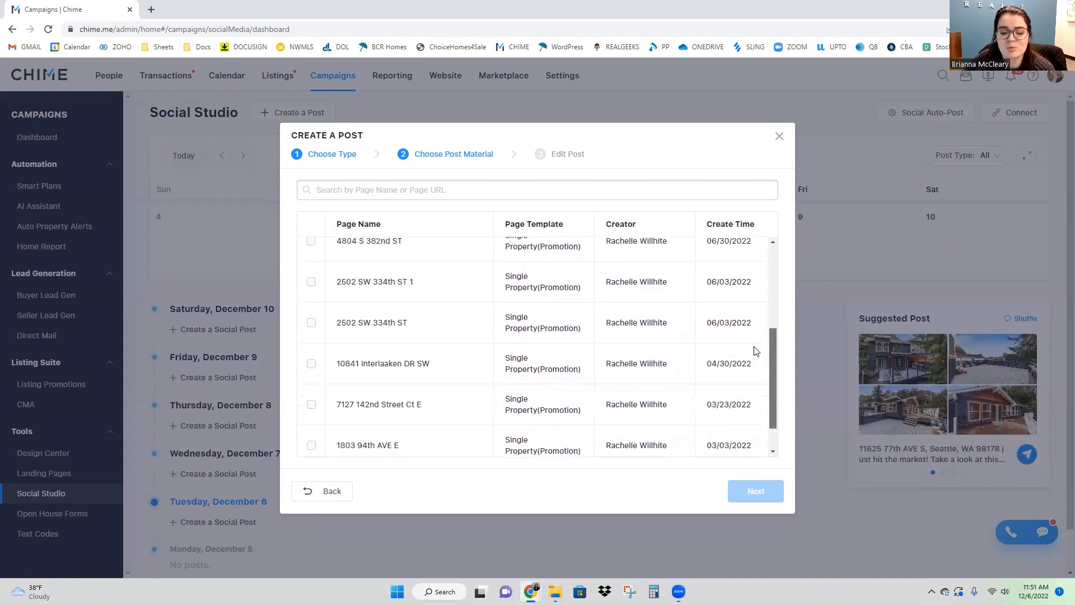
pyautogui.scroll(4, 750, 333)
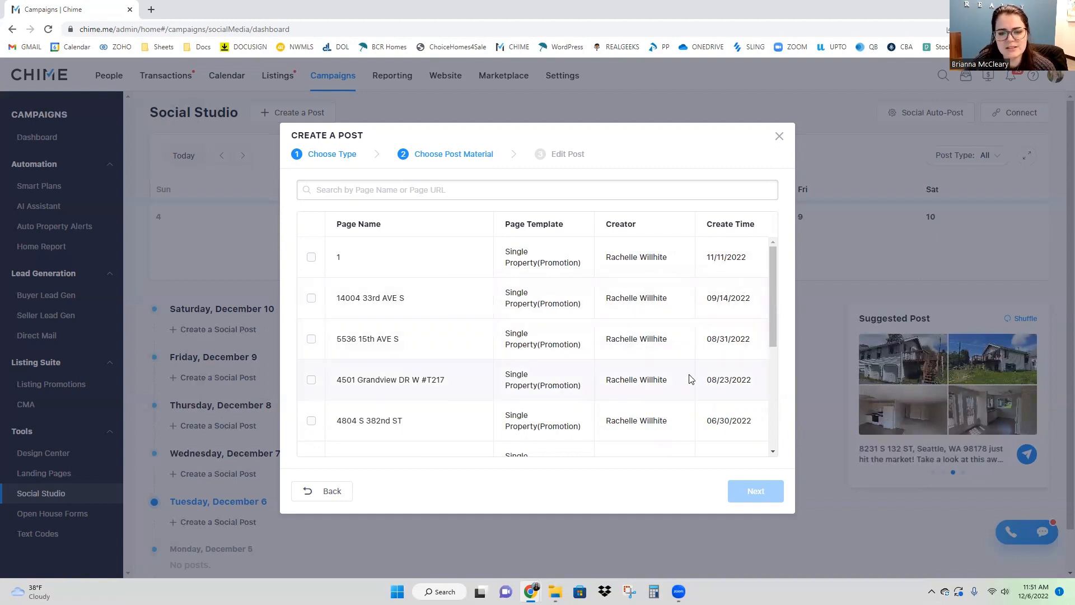
pyautogui.moveTo(772, 318); pyautogui.dragTo(772, 370)
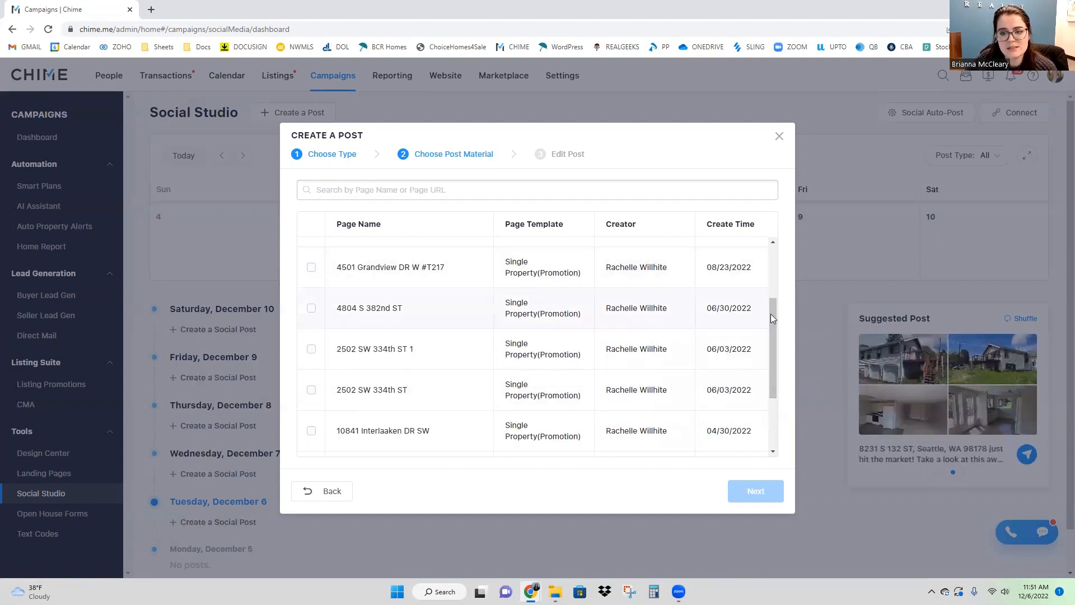
pyautogui.moveTo(773, 325); pyautogui.dragTo(769, 386)
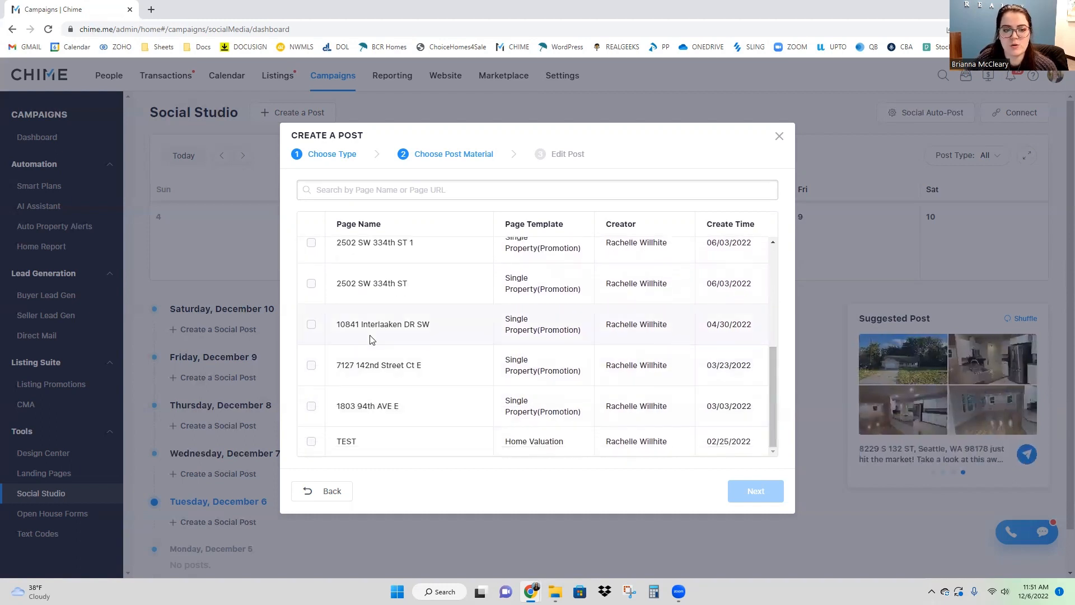
pyautogui.click(312, 326)
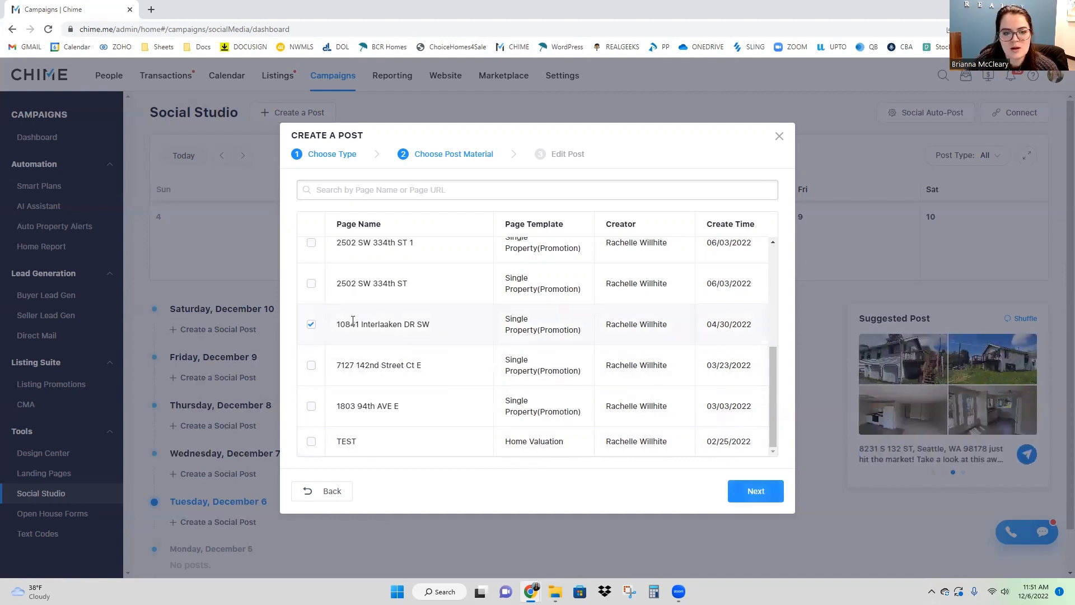
pyautogui.click(751, 492)
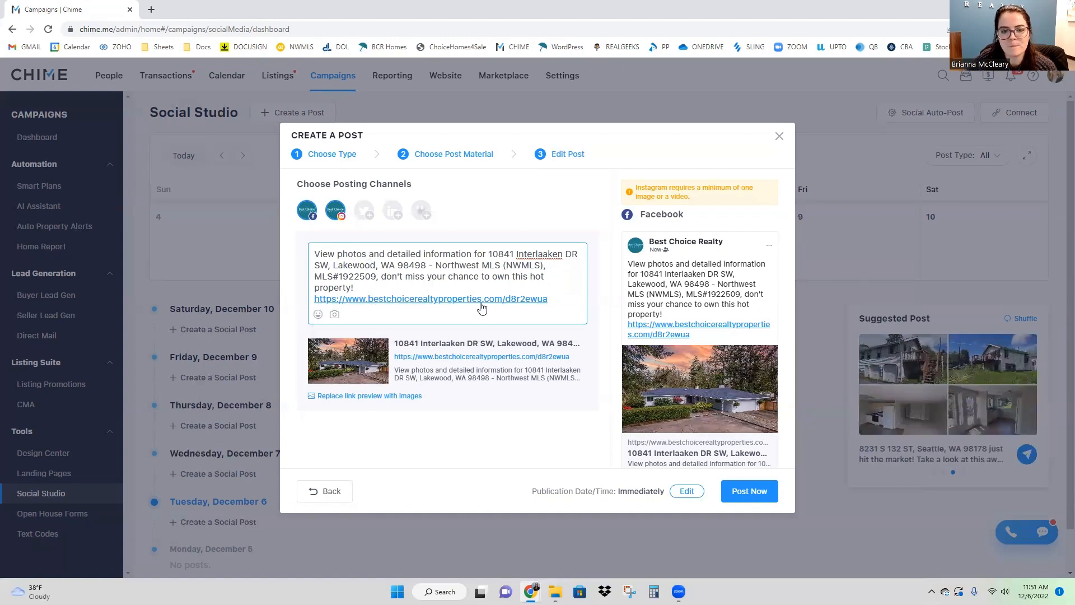
pyautogui.scroll(-2, 670, 305)
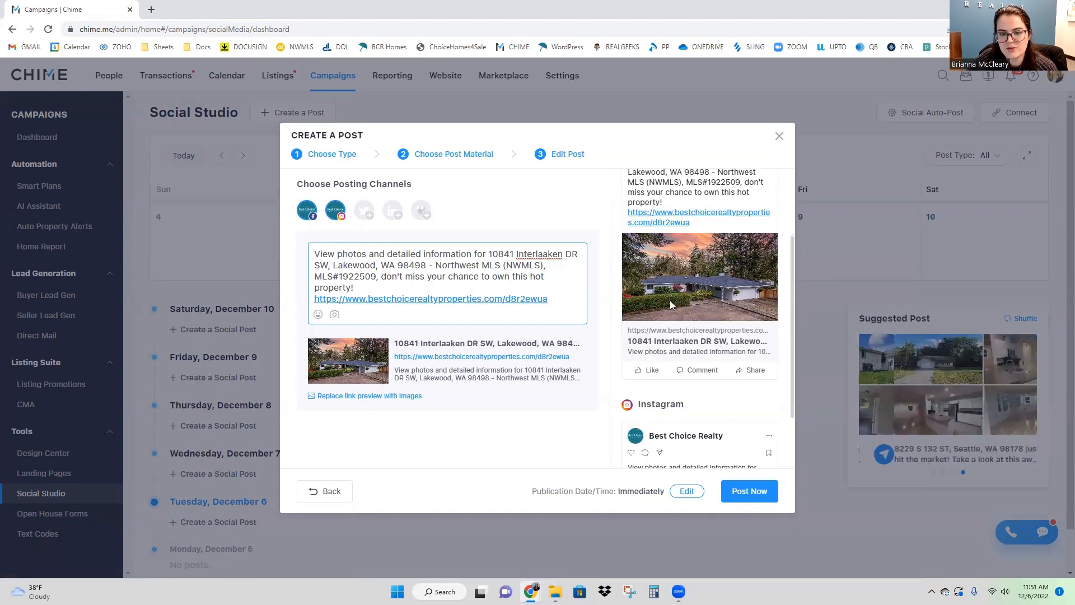
pyautogui.scroll(-1, 670, 305)
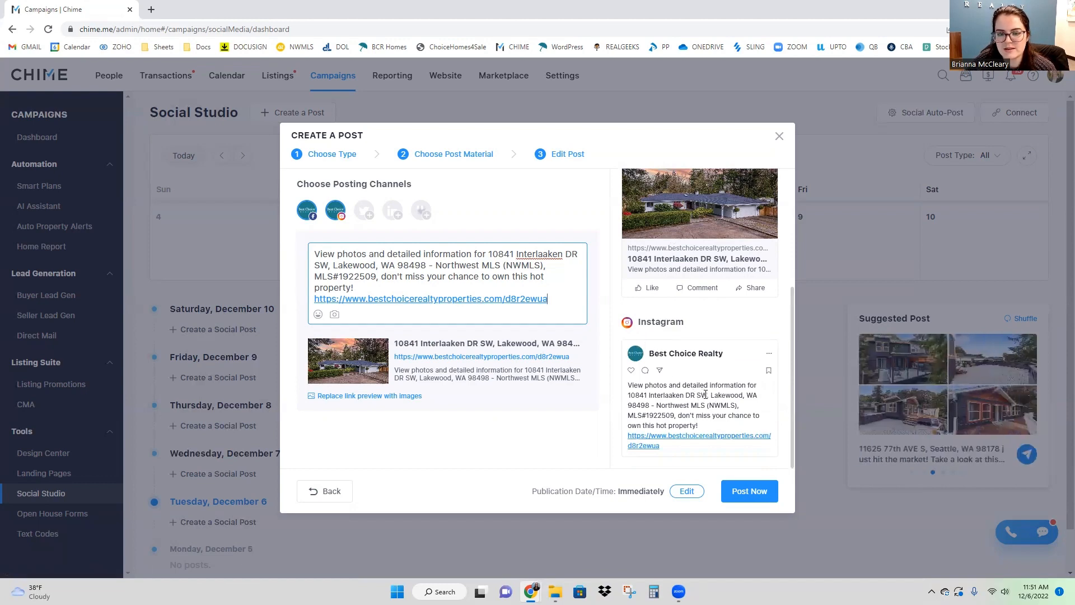
pyautogui.scroll(3, 694, 413)
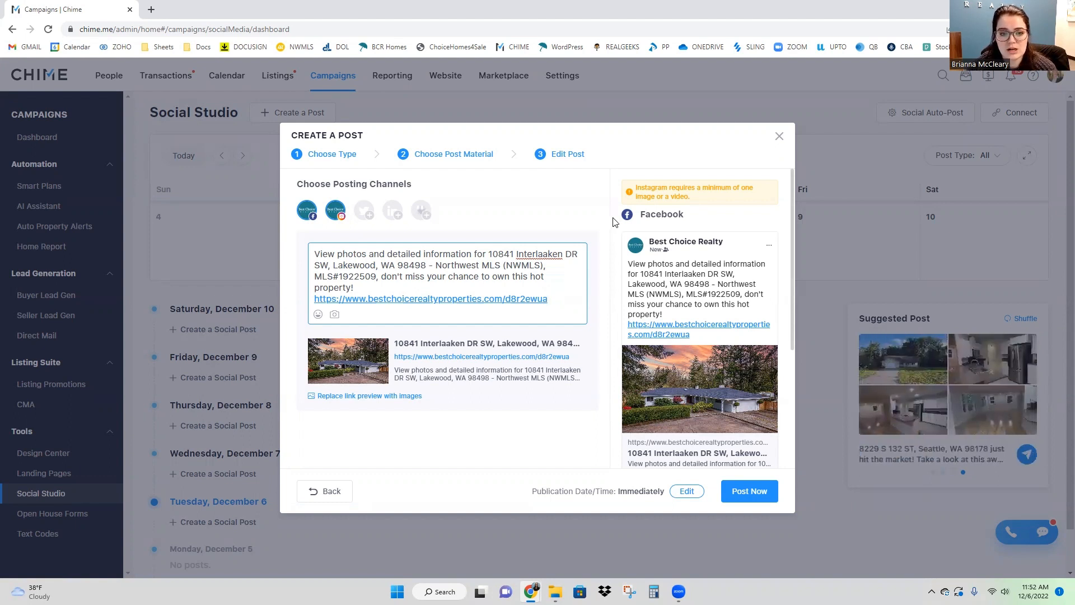
pyautogui.click(689, 492)
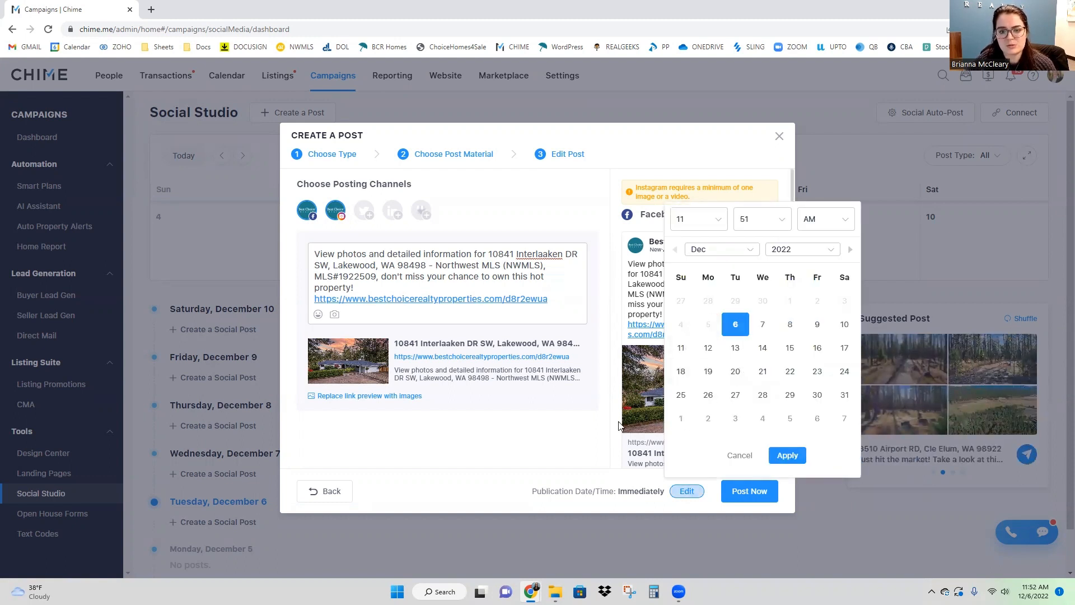
pyautogui.click(569, 431)
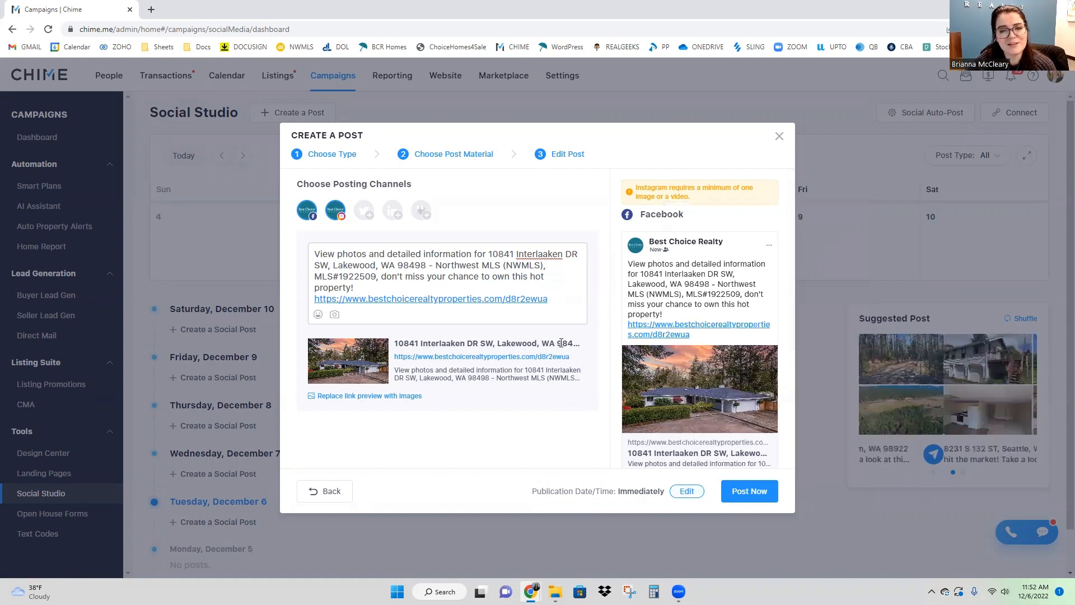
# Step: Go back, choose the Custom Post type, and click into its empty caption box
pyautogui.click(330, 492)
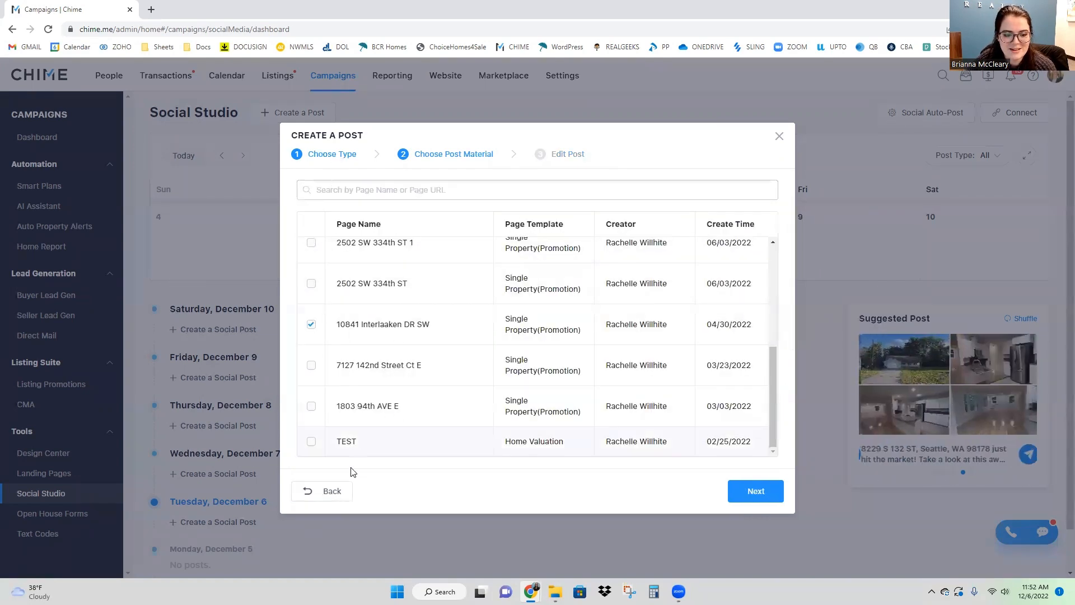
pyautogui.click(335, 153)
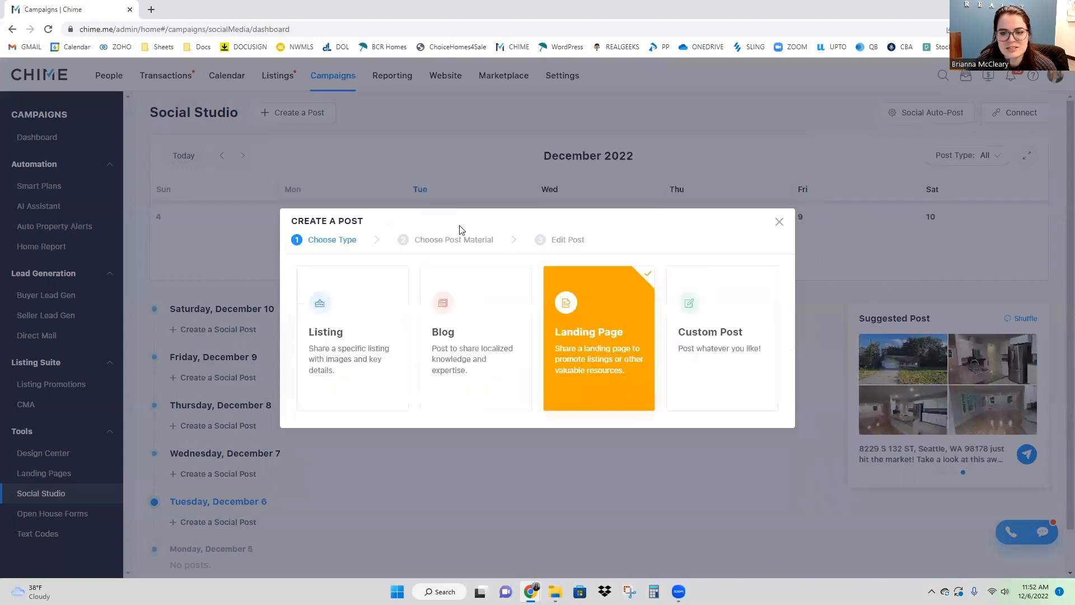
pyautogui.click(764, 344)
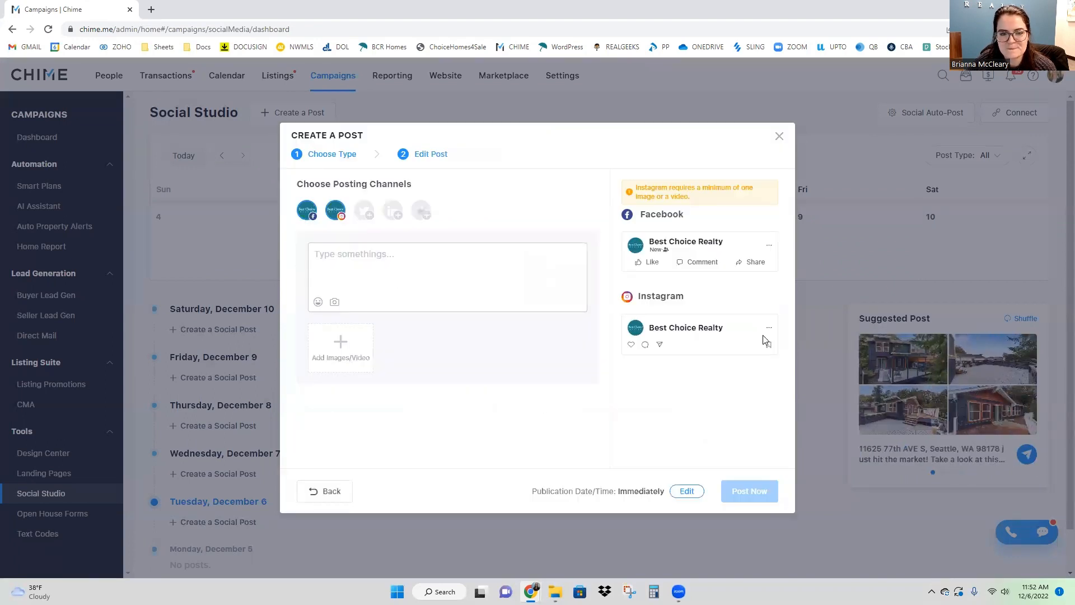
pyautogui.click(452, 279)
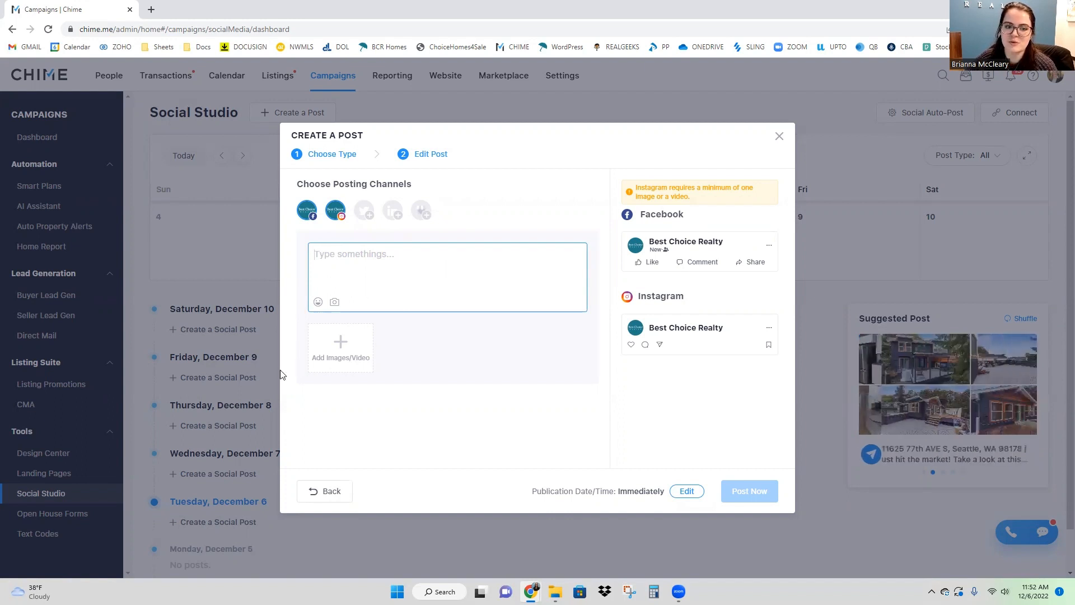
pyautogui.moveTo(345, 361); pyautogui.dragTo(469, 371)
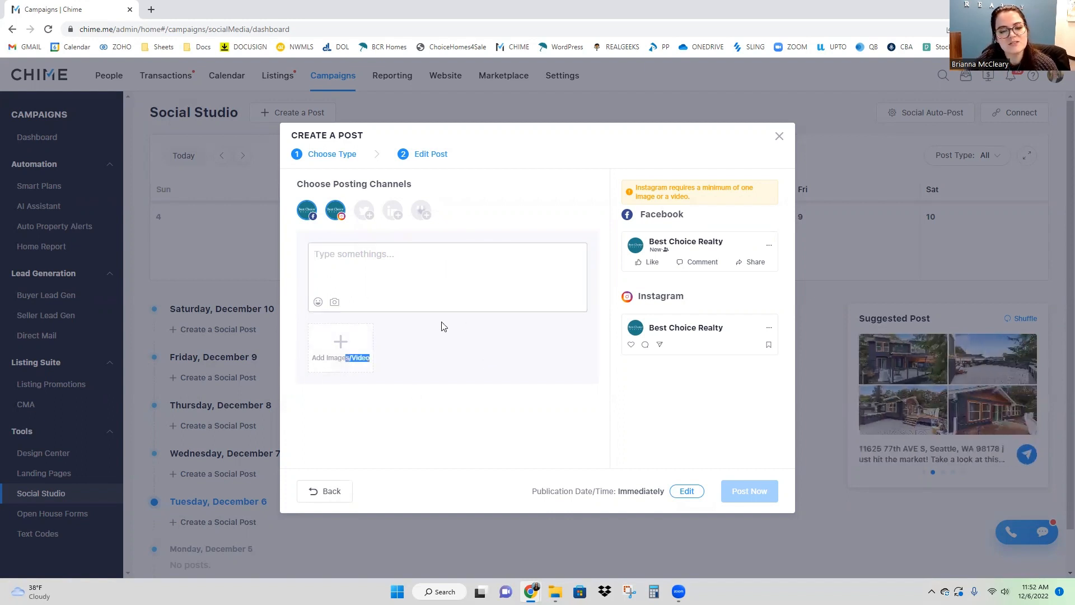
pyautogui.click(396, 405)
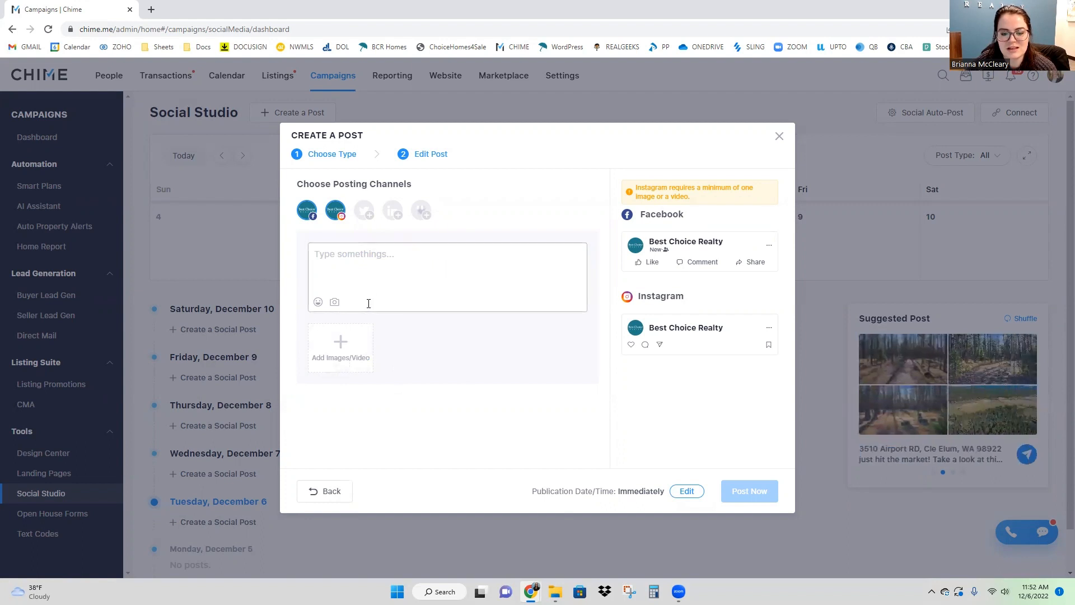